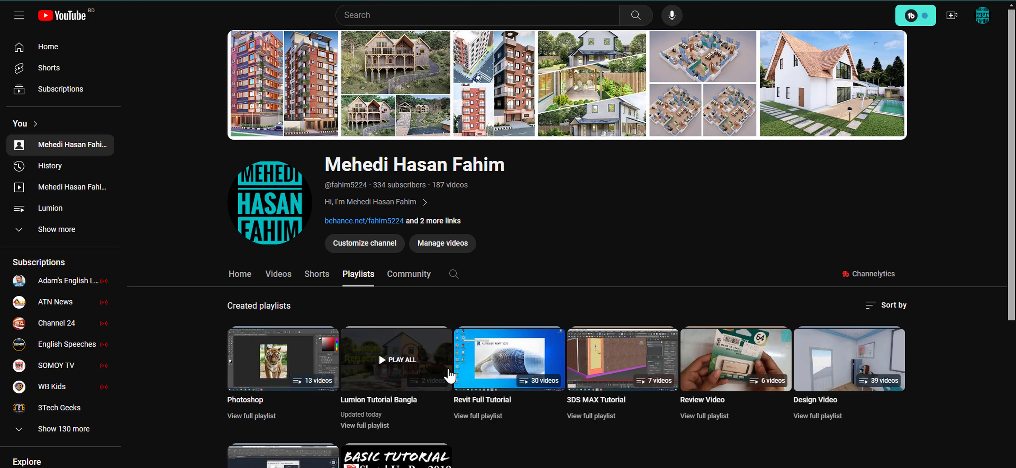
Delete the old Sun effect and add a fresh default Sun effect to photo 11
{"action": "key", "text": "super+d"}
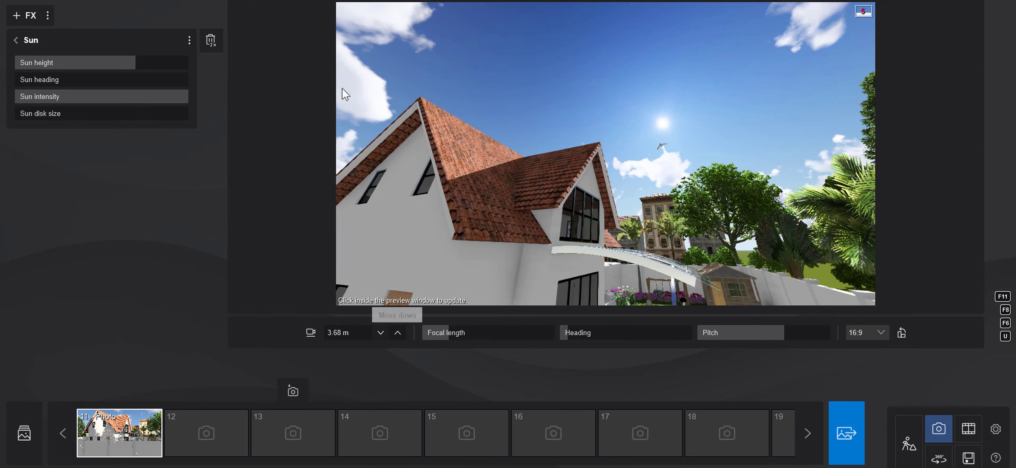
{"action": "double_click", "coordinate": [211, 40]}
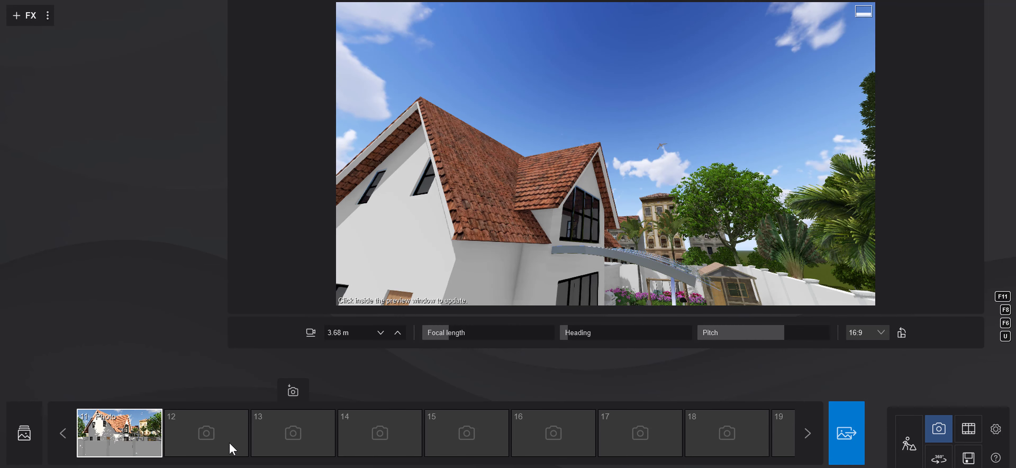
{"action": "mouse_move", "coordinate": [119, 433]}
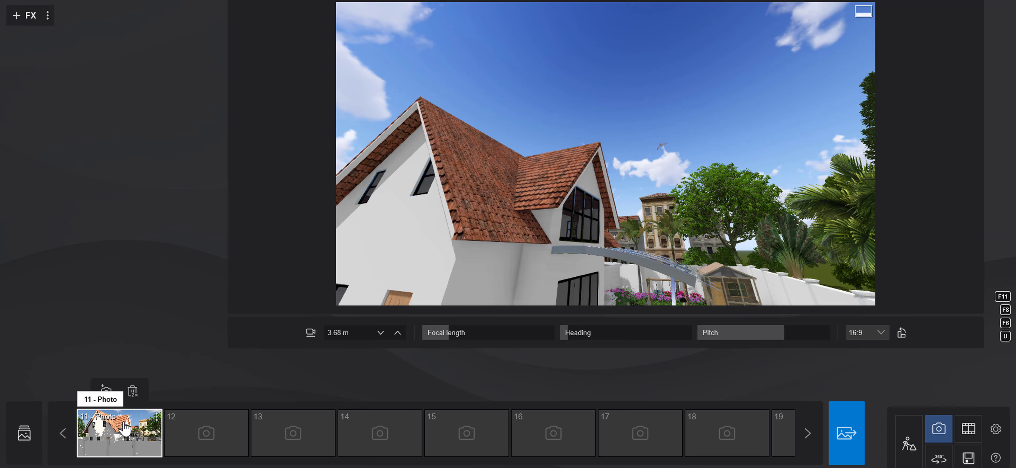
{"action": "left_click", "coordinate": [125, 427]}
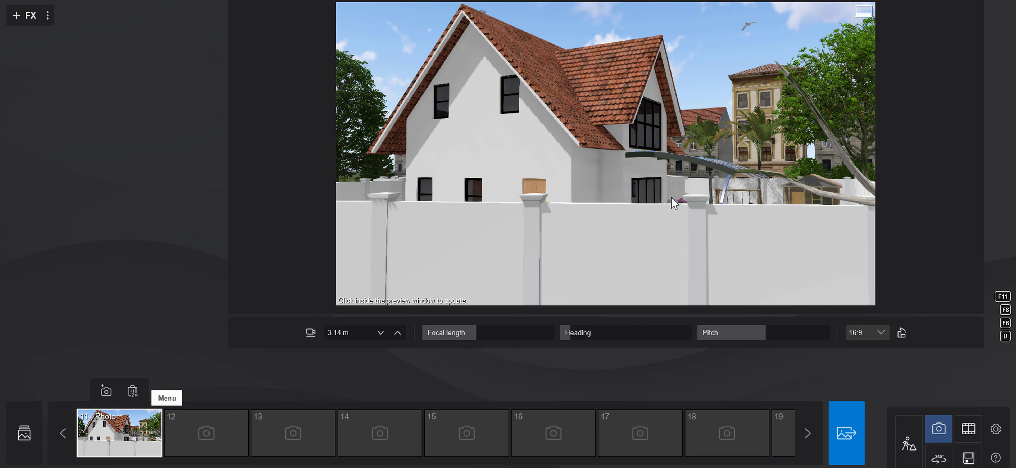
{"action": "left_click", "coordinate": [25, 25]}
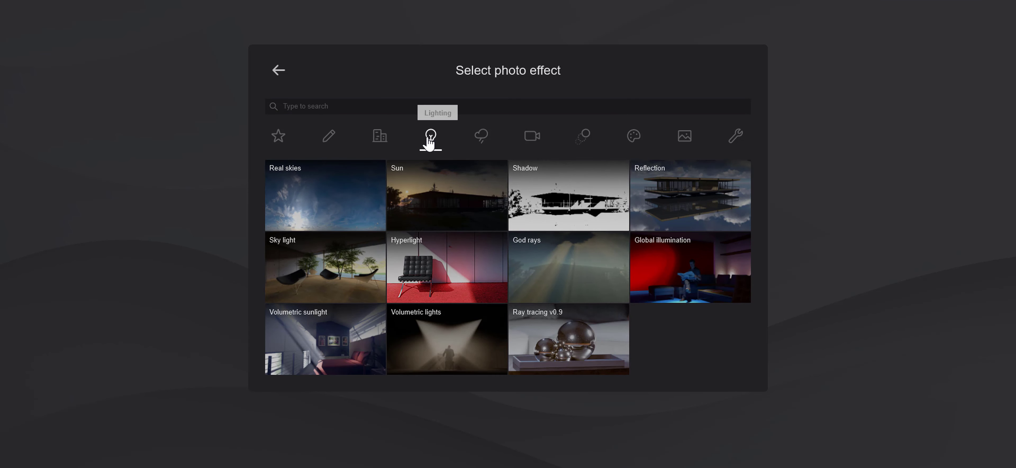
{"action": "left_click", "coordinate": [437, 192]}
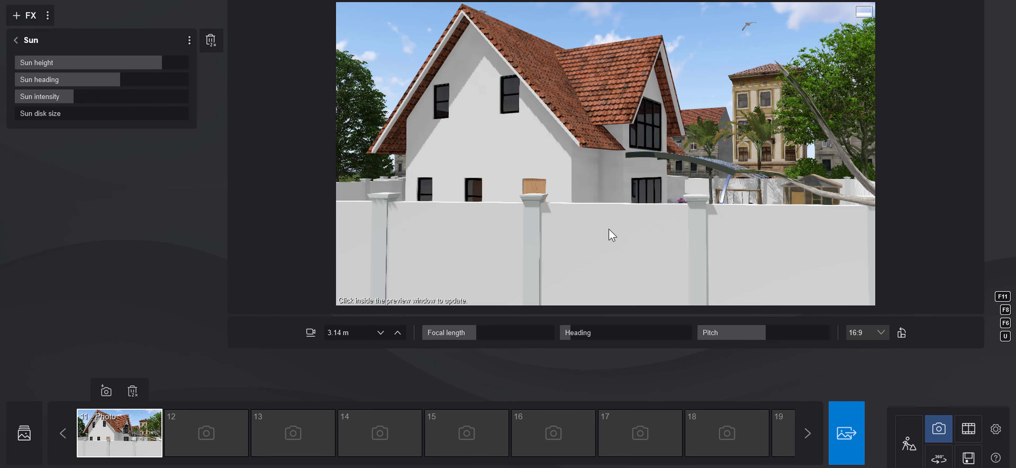
Tilt, widen and raise the camera over the wall; lower sun height to about 26° and swing heading to about -160°
{"action": "right_click_drag", "start_coordinate": [620, 244], "coordinate": [544, 374]}
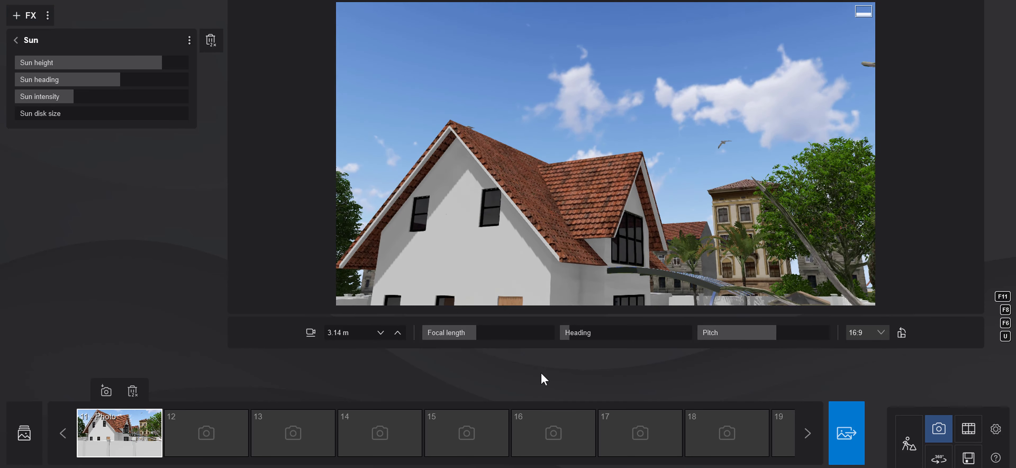
{"action": "left_click_drag", "start_coordinate": [472, 332], "coordinate": [453, 332]}
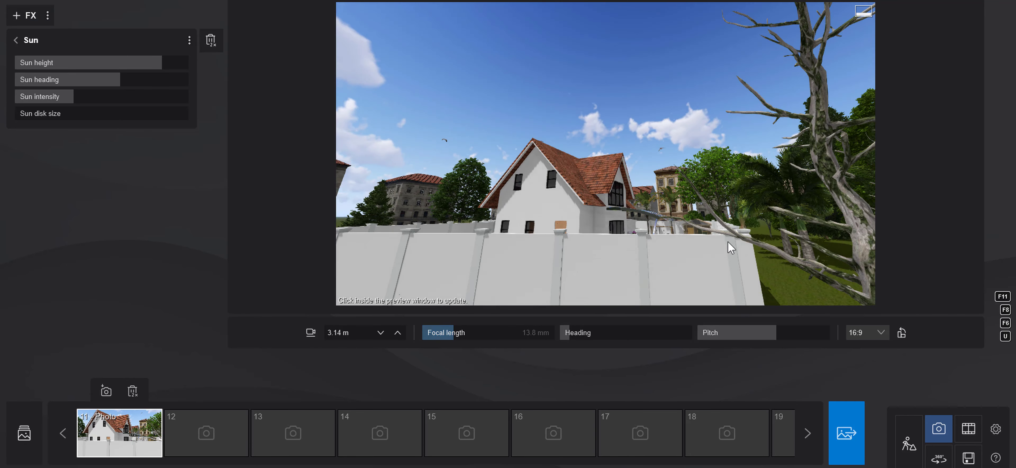
{"action": "key", "text": "e"}
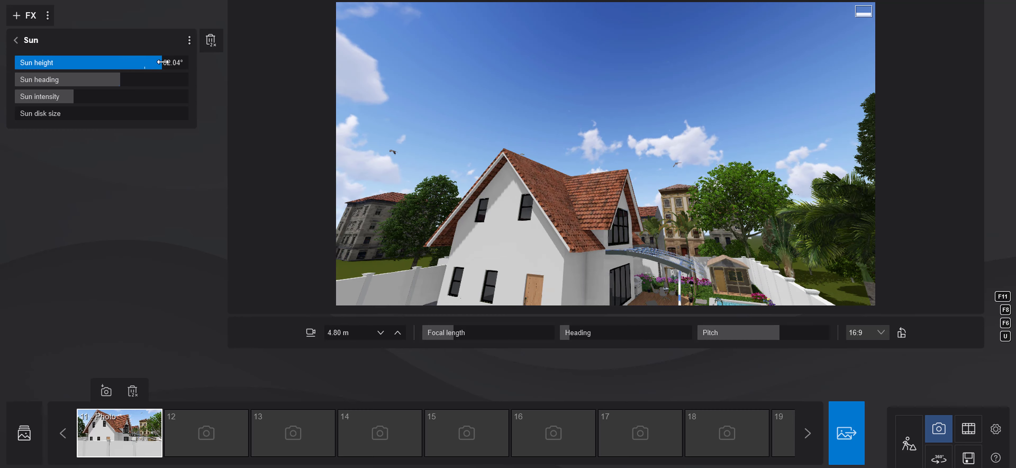
{"action": "mouse_move", "coordinate": [163, 63]}
{"action": "left_mouse_down"}
{"action": "mouse_move", "coordinate": [18, 66]}
{"action": "mouse_move", "coordinate": [172, 64]}
{"action": "mouse_move", "coordinate": [122, 65]}
{"action": "mouse_move", "coordinate": [124, 82]}
{"action": "left_mouse_up"}
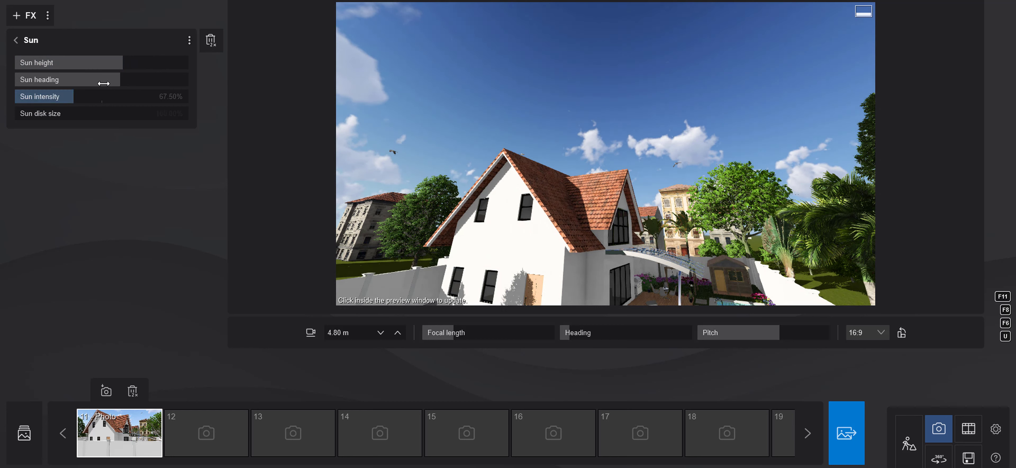
{"action": "mouse_move", "coordinate": [104, 83]}
{"action": "left_mouse_down"}
{"action": "mouse_move", "coordinate": [12, 84]}
{"action": "mouse_move", "coordinate": [24, 82]}
{"action": "left_mouse_up"}
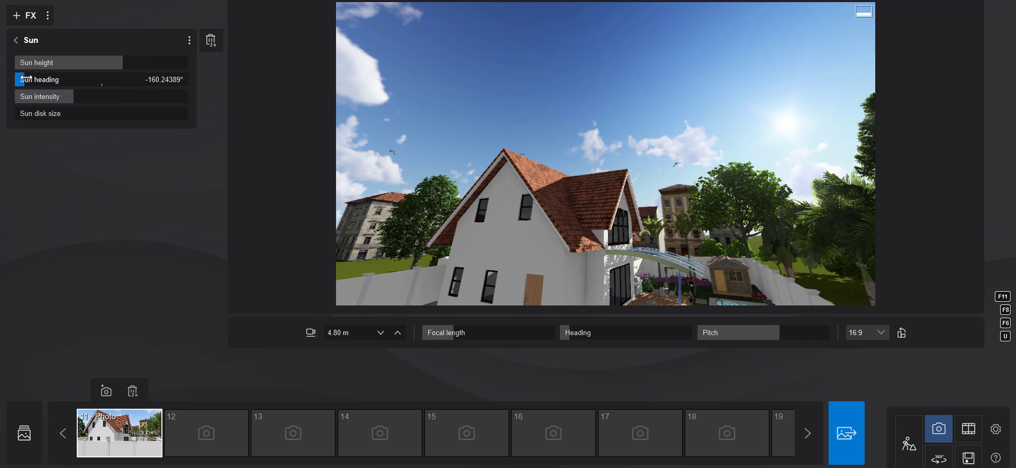
Swing the Sun heading to -180°, then settle it at about -158°
{"action": "left_click_drag", "start_coordinate": [30, 77], "coordinate": [2, 85]}
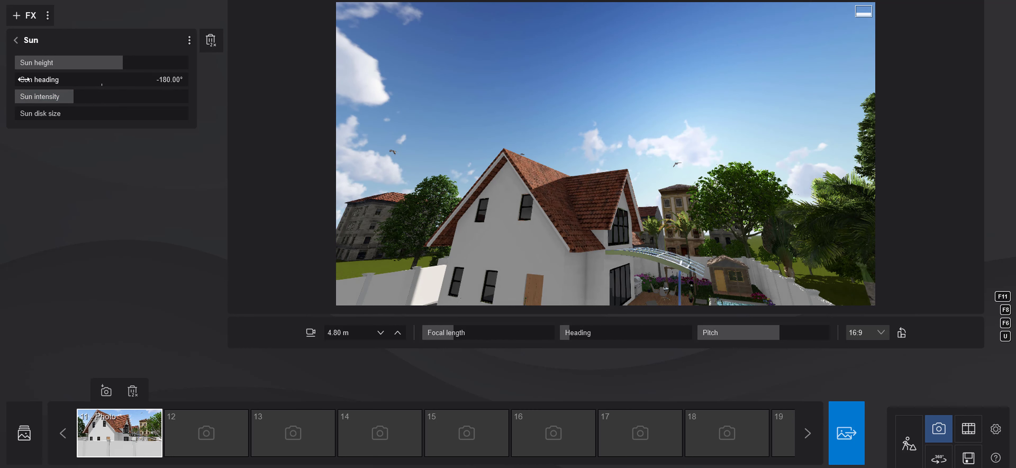
{"action": "left_click_drag", "start_coordinate": [24, 80], "coordinate": [23, 80]}
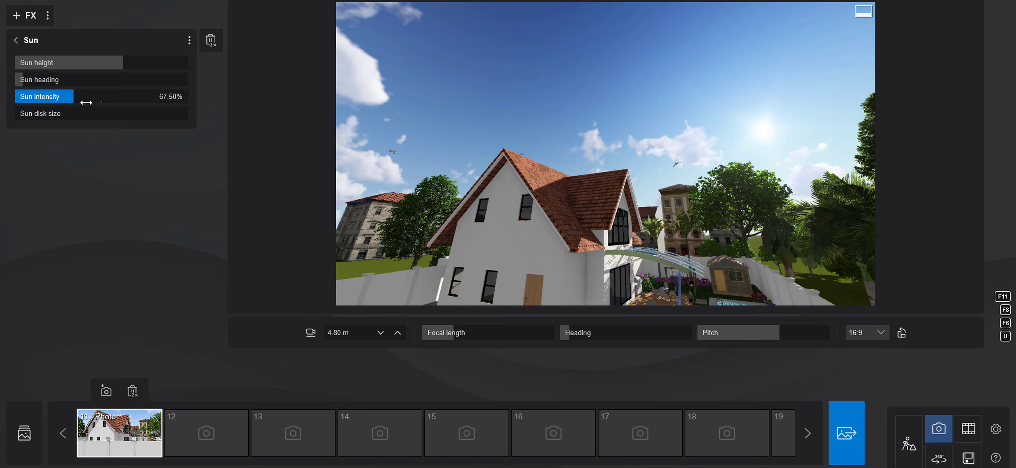
Try Sun intensity values of 55% and 107%, then settle on the 200% maximum
{"action": "left_click_drag", "start_coordinate": [74, 103], "coordinate": [246, 97]}
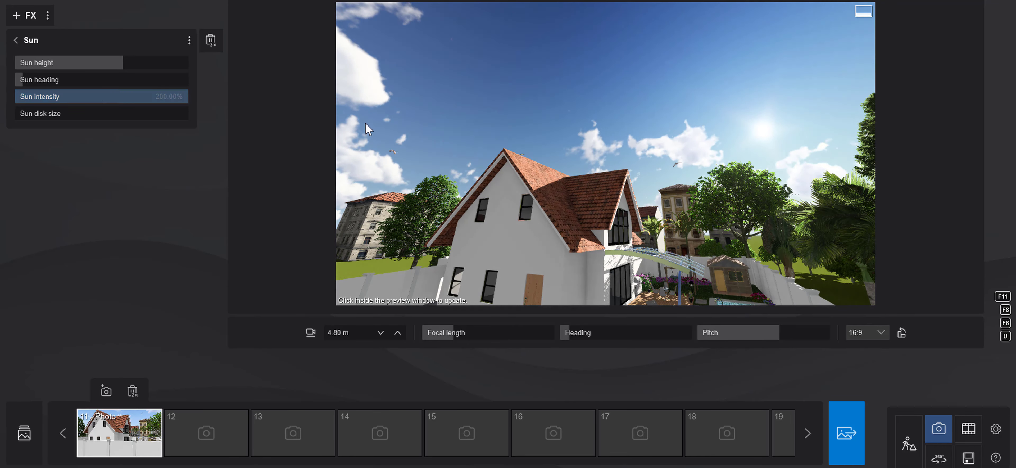
{"action": "right_click_drag", "start_coordinate": [610, 135], "coordinate": [496, 283]}
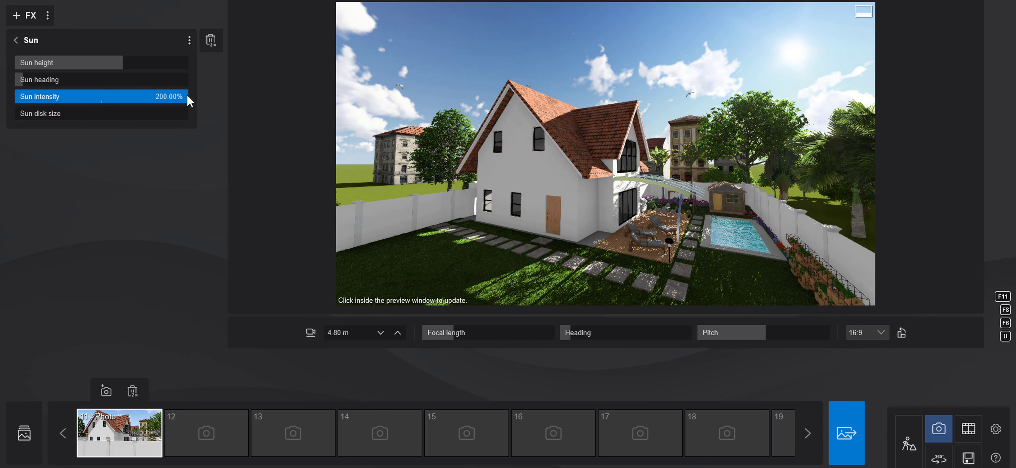
{"action": "left_click_drag", "start_coordinate": [171, 102], "coordinate": [44, 101]}
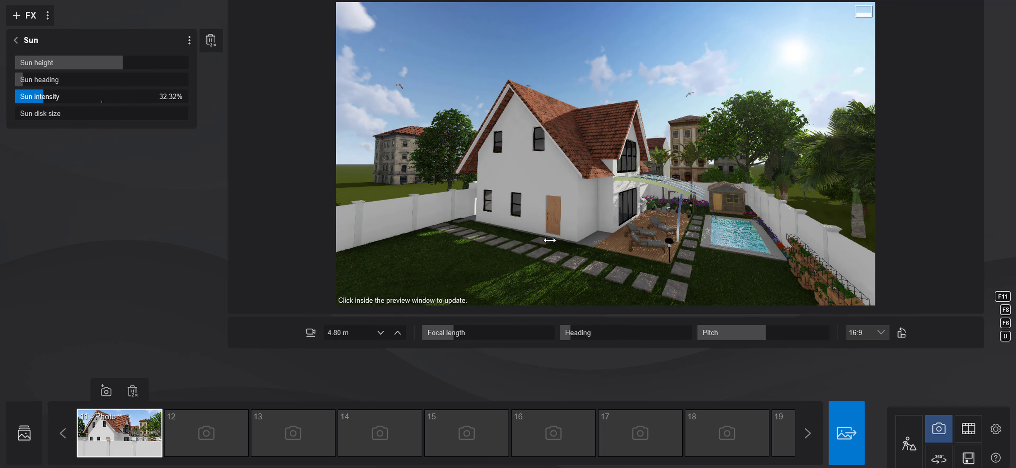
{"action": "left_click", "coordinate": [611, 256]}
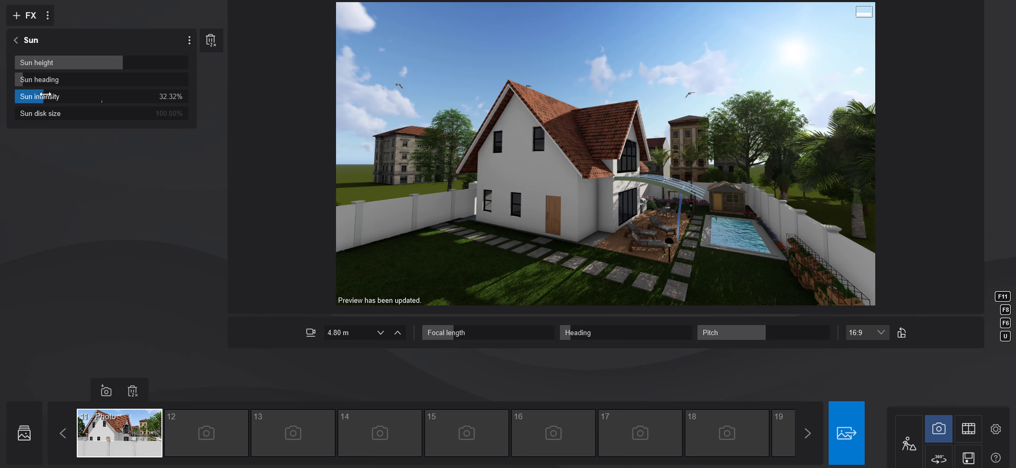
{"action": "left_click_drag", "start_coordinate": [44, 97], "coordinate": [197, 97]}
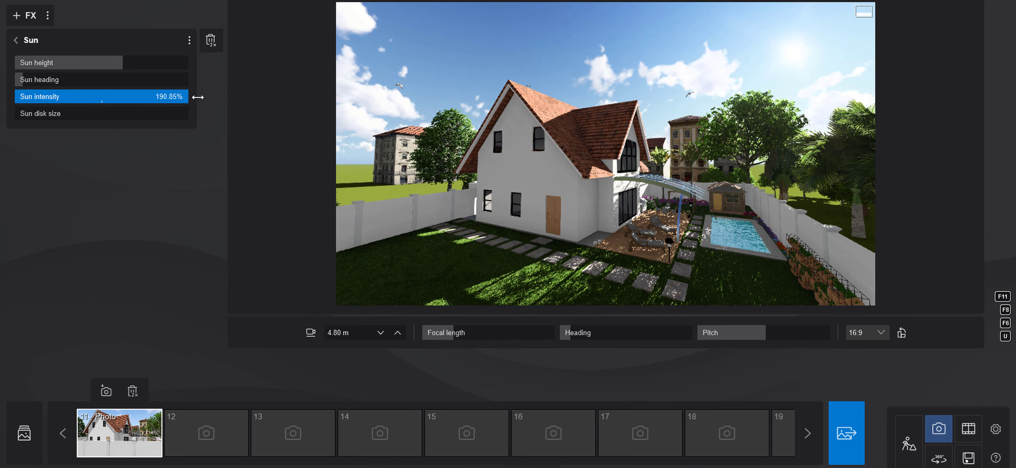
{"action": "left_click", "coordinate": [529, 276]}
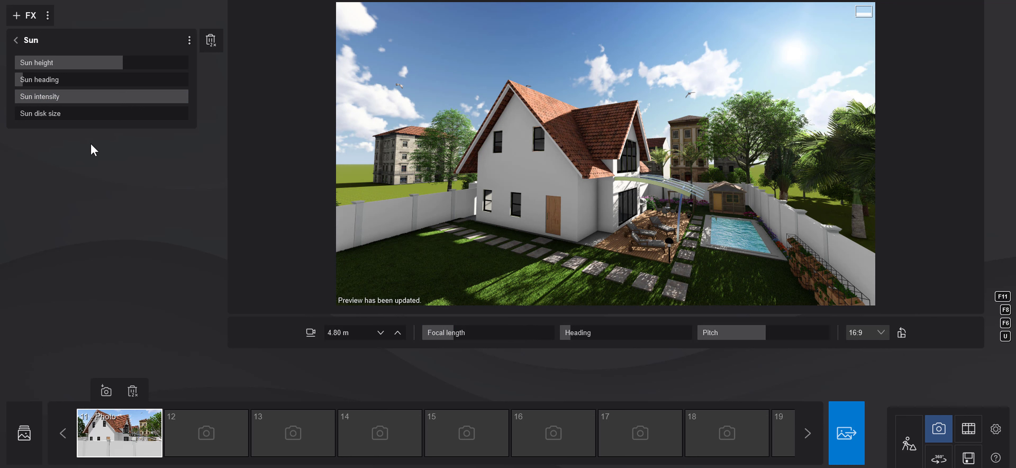
{"action": "left_click", "coordinate": [92, 97]}
Reframe photo 11 with higher pitch, shorter focal length and a camera raised over the wall
{"action": "right_click", "coordinate": [644, 213], "text": "ctrl"}
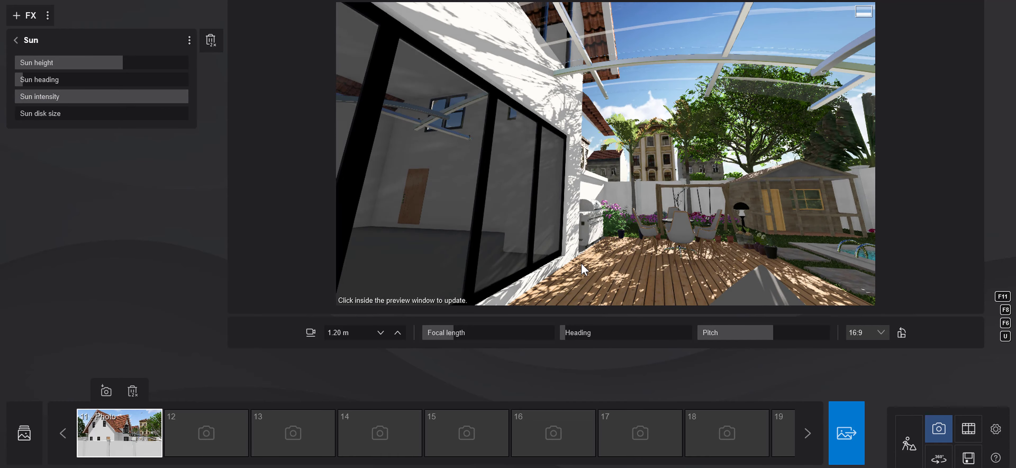
{"action": "left_click", "coordinate": [121, 434]}
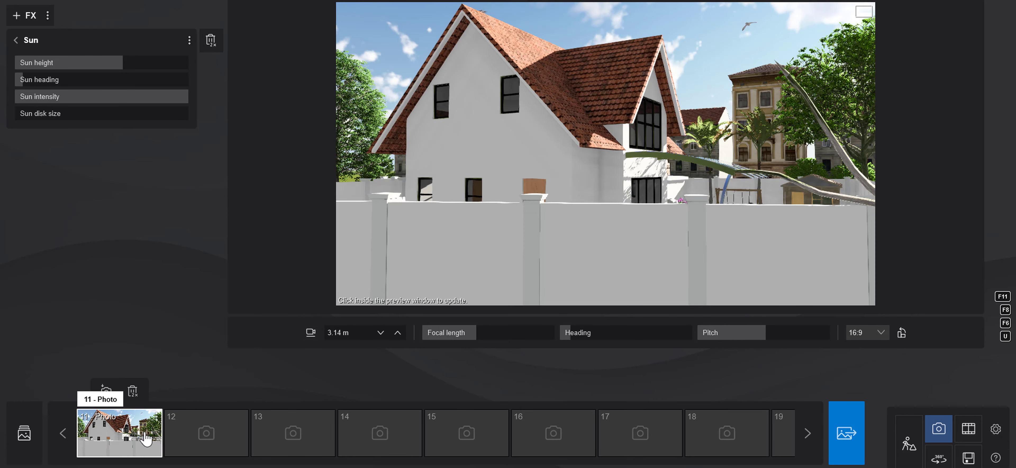
{"action": "right_click_drag", "start_coordinate": [521, 304], "coordinate": [575, 313]}
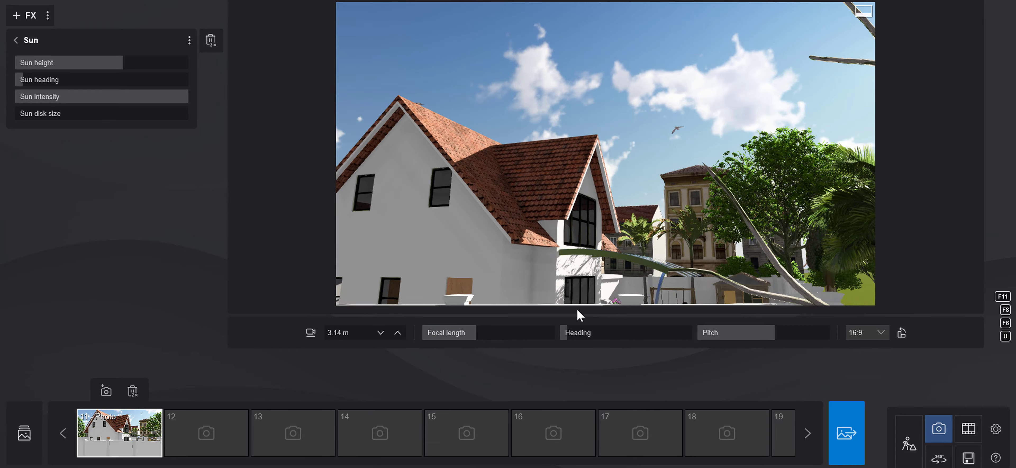
{"action": "left_click_drag", "start_coordinate": [495, 328], "coordinate": [448, 331]}
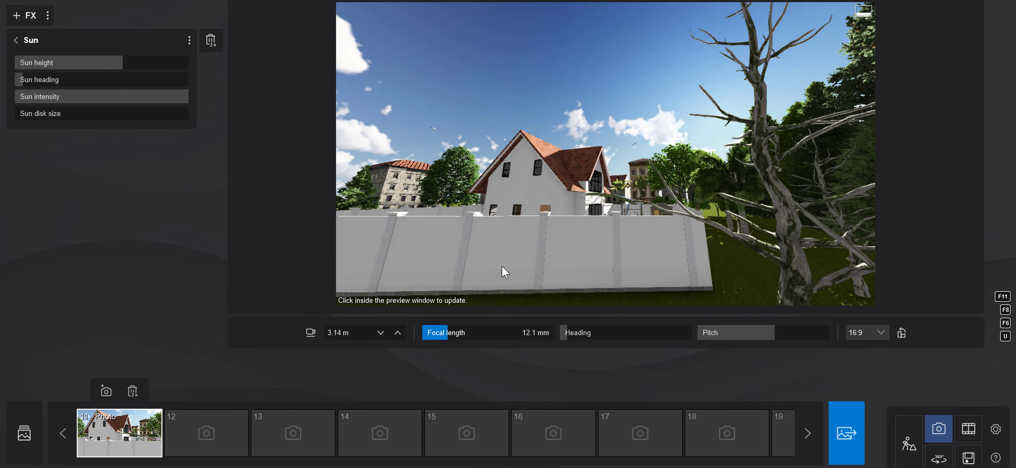
{"action": "left_click", "coordinate": [540, 228]}
{"action": "key", "text": "w"}
{"action": "key", "text": "q"}
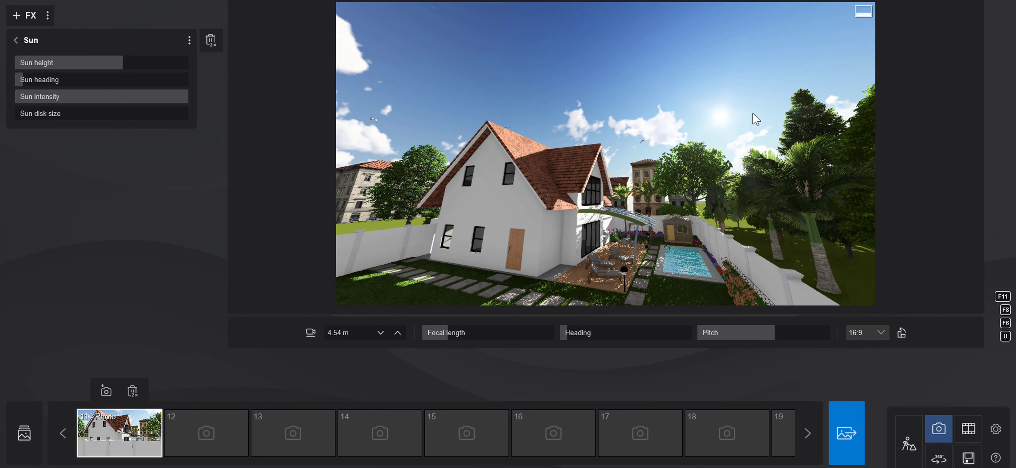
Set the Sun disk size to about 723%
{"action": "mouse_move", "coordinate": [24, 113]}
{"action": "left_mouse_down"}
{"action": "mouse_move", "coordinate": [215, 113]}
{"action": "mouse_move", "coordinate": [884, 164]}
{"action": "left_mouse_up"}
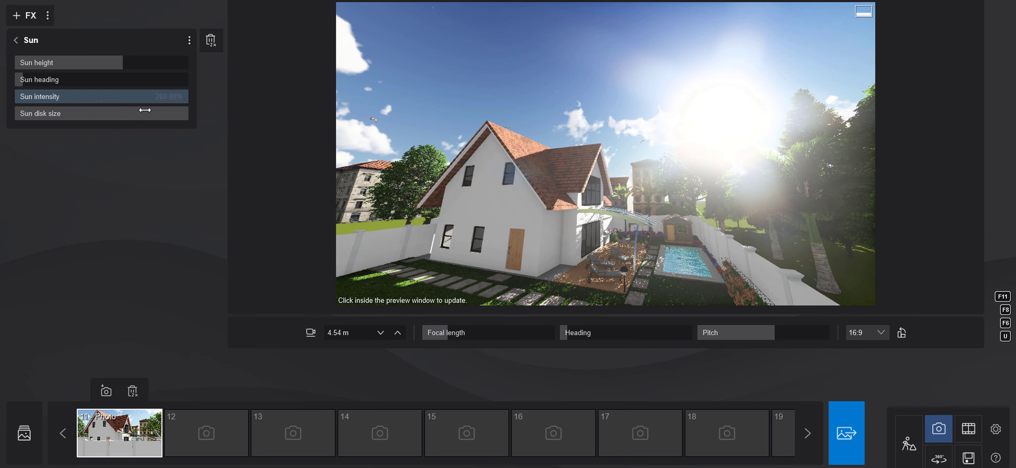
{"action": "mouse_move", "coordinate": [190, 113]}
{"action": "left_mouse_down"}
{"action": "mouse_move", "coordinate": [32, 125]}
{"action": "mouse_move", "coordinate": [189, 114]}
{"action": "mouse_move", "coordinate": [38, 112]}
{"action": "mouse_move", "coordinate": [135, 109]}
{"action": "left_mouse_up"}
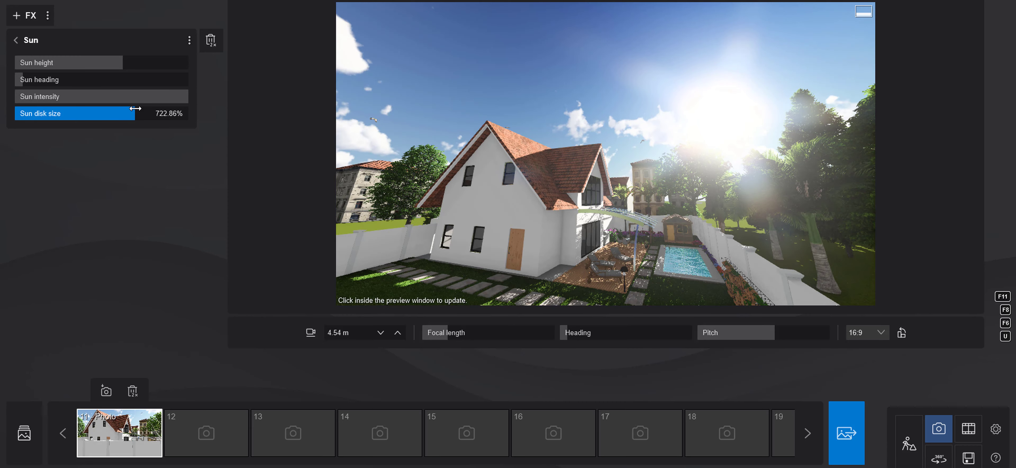
{"action": "left_click_drag", "start_coordinate": [135, 109], "coordinate": [135, 108]}
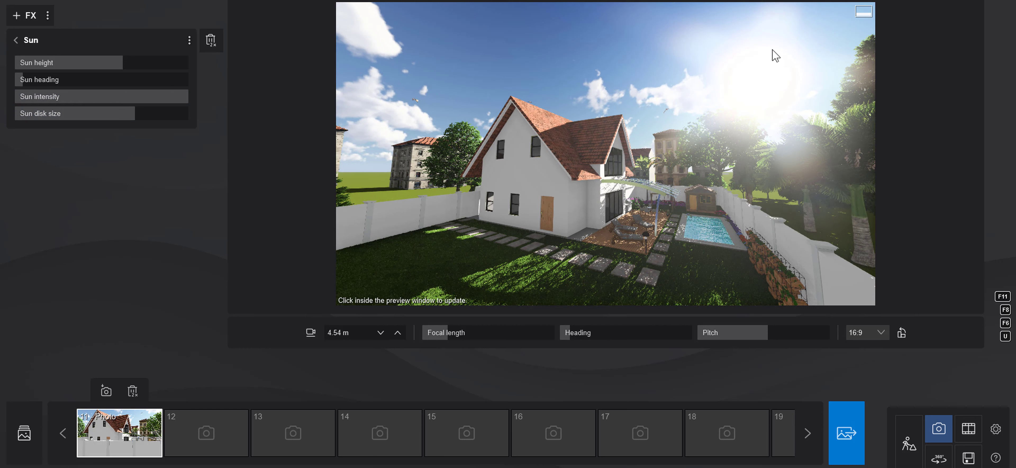
Refresh the preview and move the Sun height slider to a new angle
{"action": "left_click", "coordinate": [574, 159]}
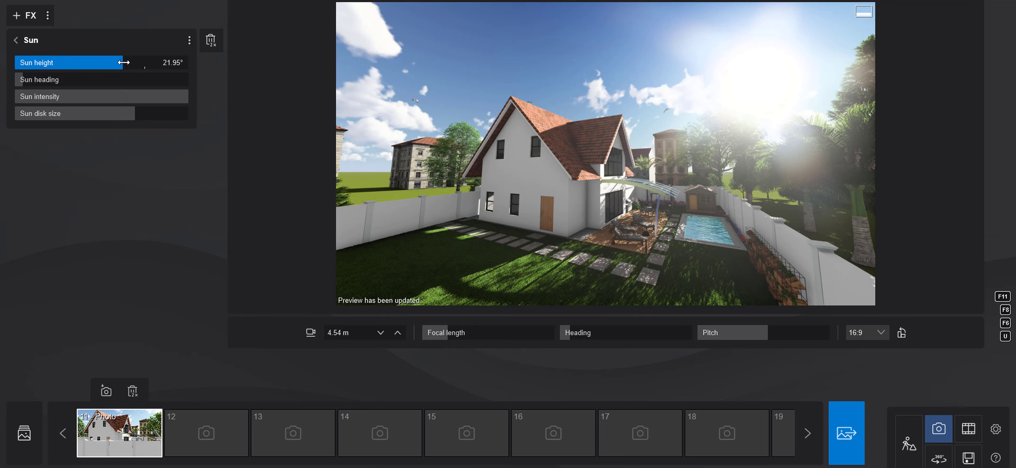
{"action": "mouse_move", "coordinate": [124, 63]}
{"action": "left_mouse_down"}
{"action": "mouse_move", "coordinate": [214, 59]}
{"action": "mouse_move", "coordinate": [70, 63]}
{"action": "mouse_move", "coordinate": [164, 62]}
{"action": "left_mouse_up"}
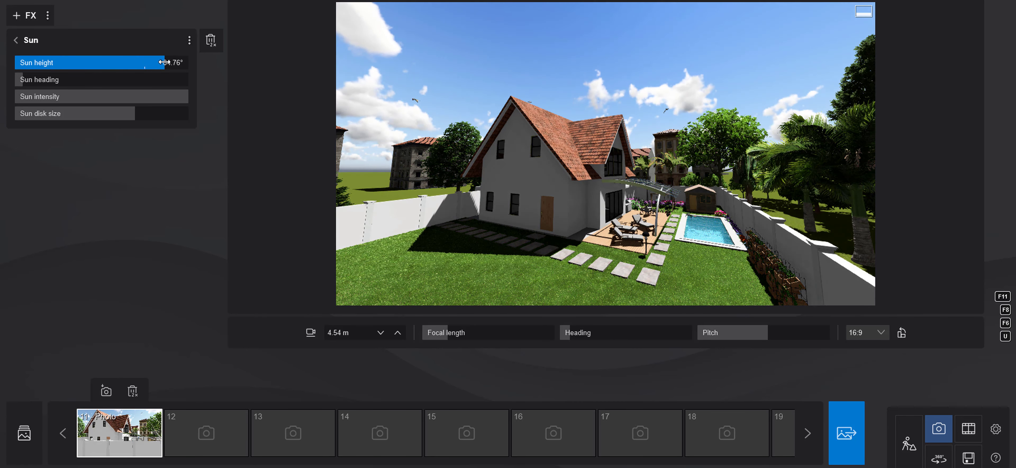